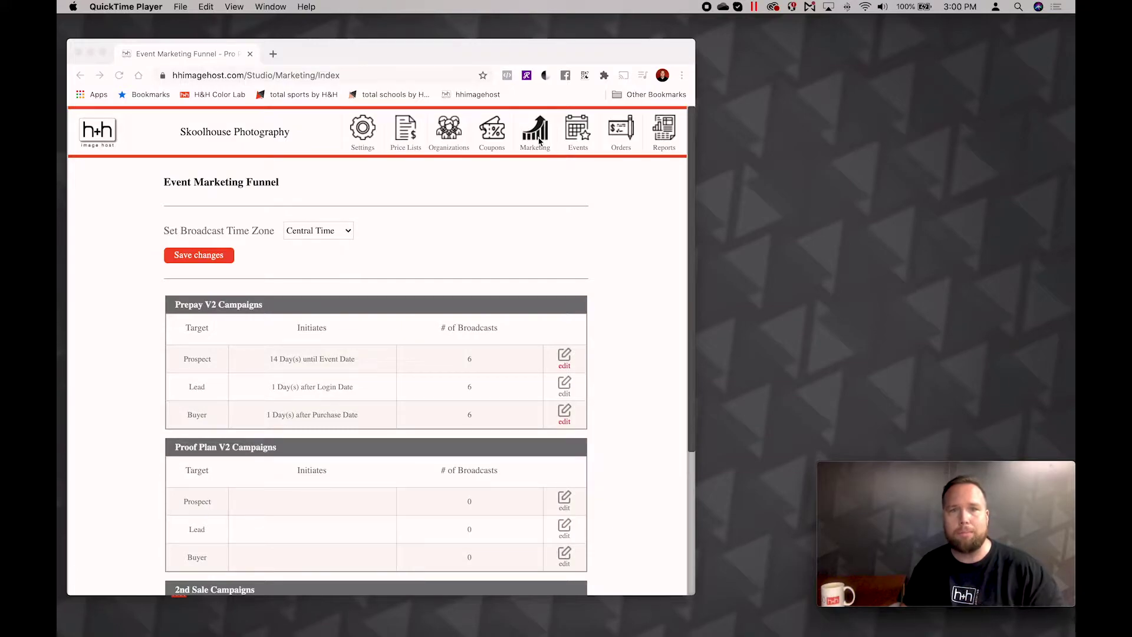
Step: In the Event Marketing Funnel, keep the broadcast time zone on Central Time and save the changes
click(539, 140)
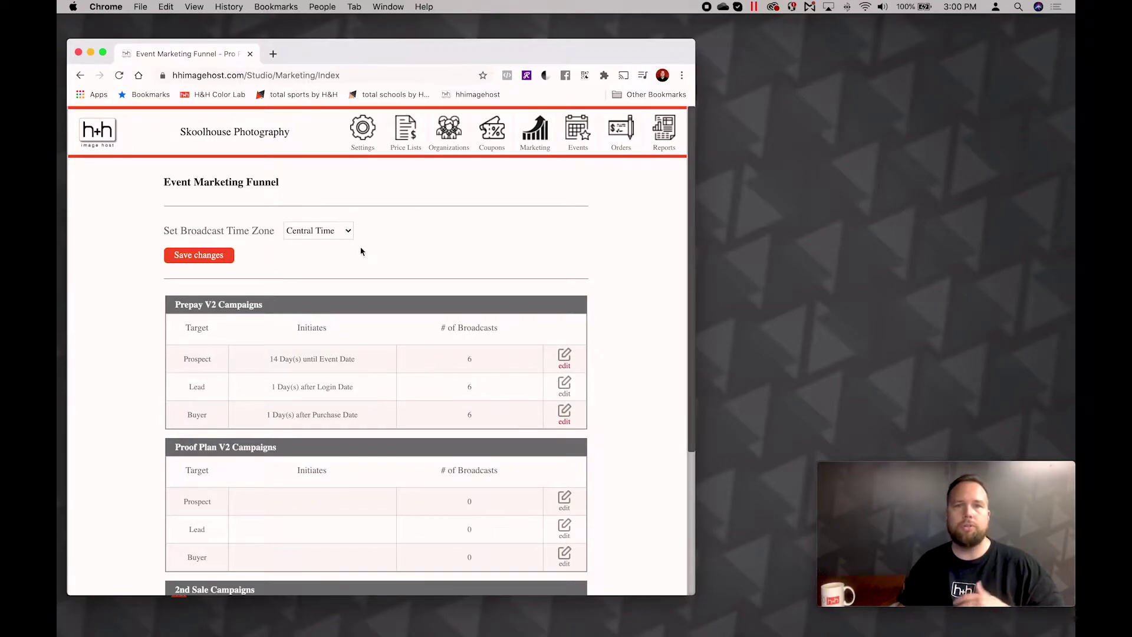
click(312, 235)
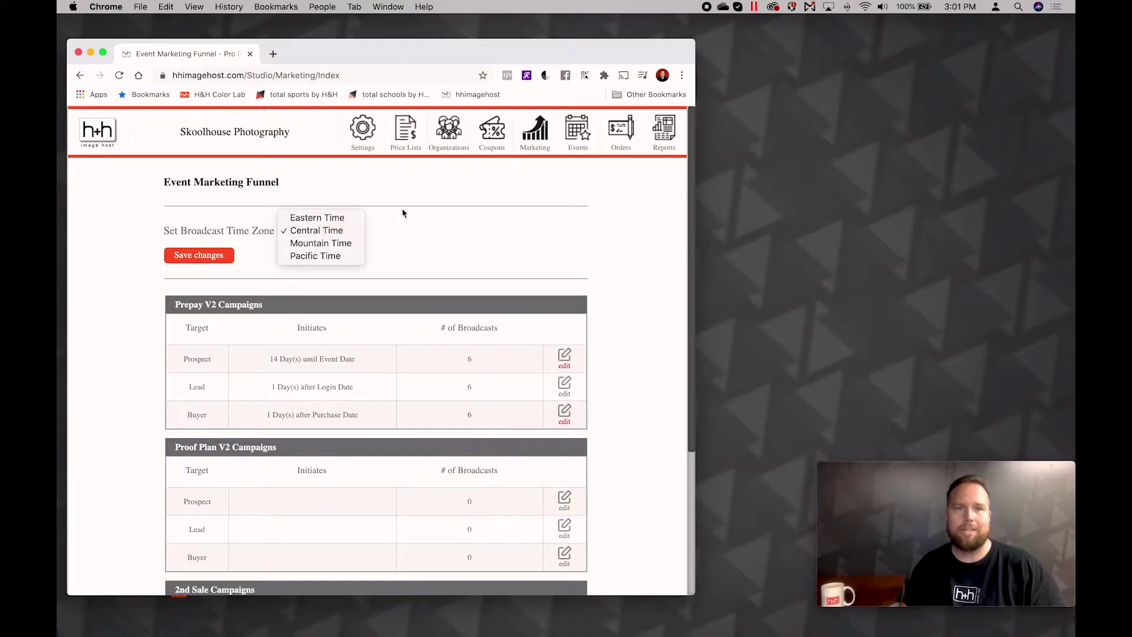
click(431, 234)
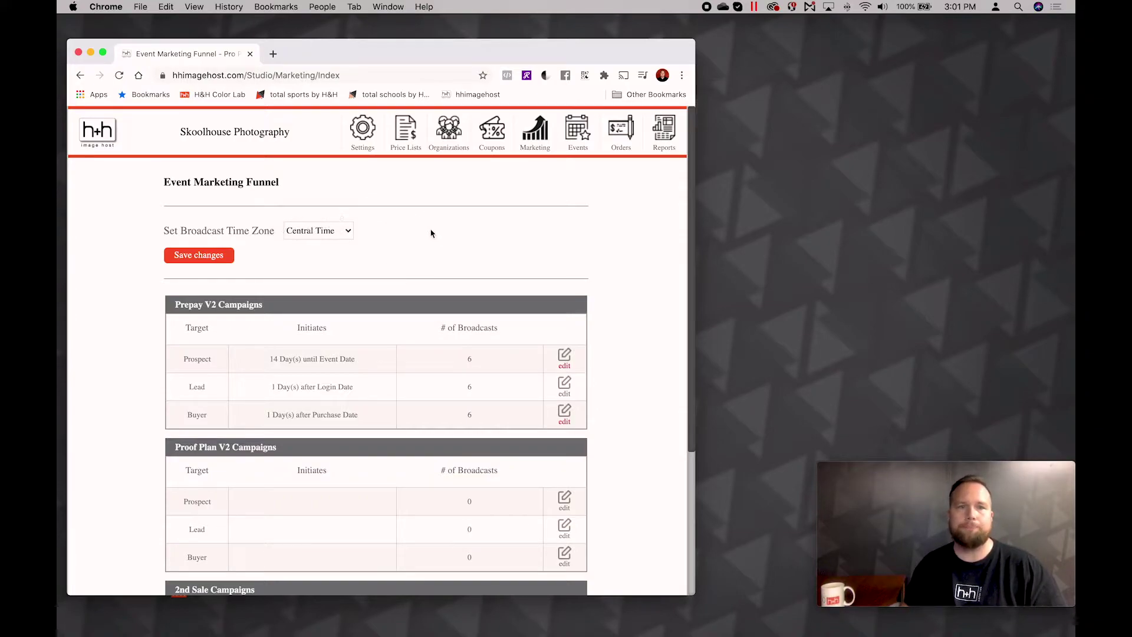
click(193, 259)
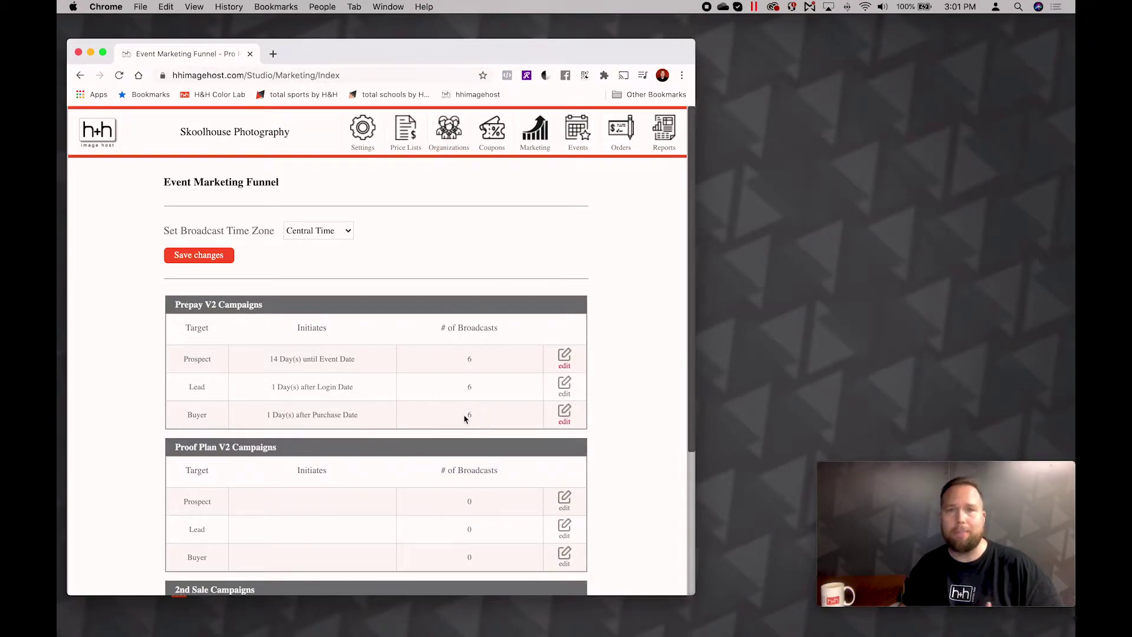
Step: Open the Prepay V2 Buyer campaign and edit its "Picture Day was a blast" broadcast
click(563, 416)
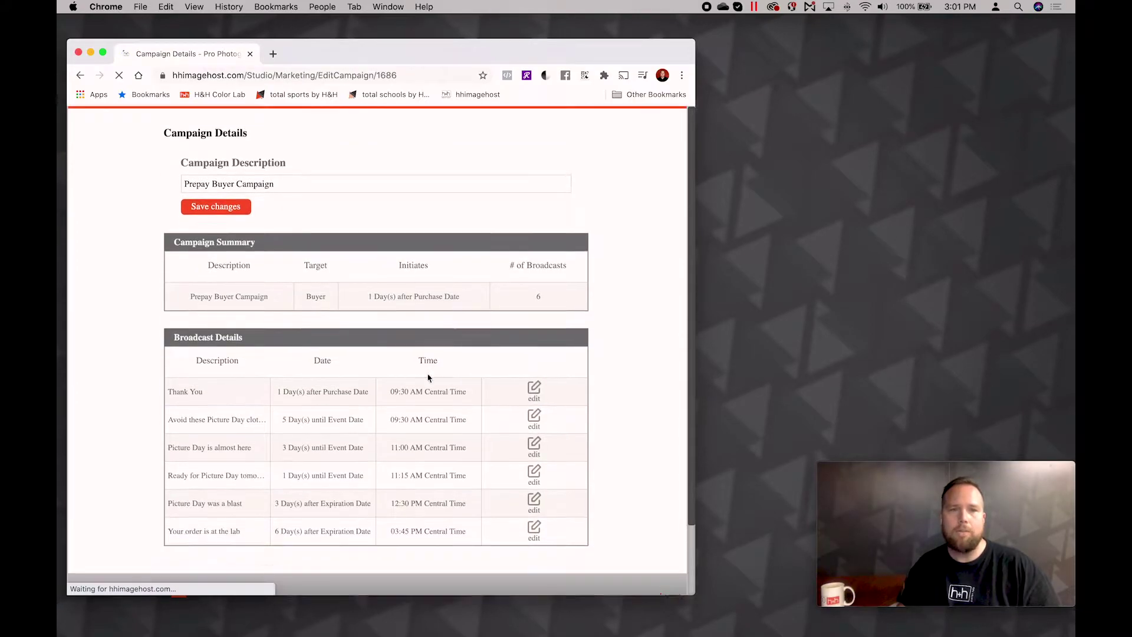
scroll(427, 372, down, 3)
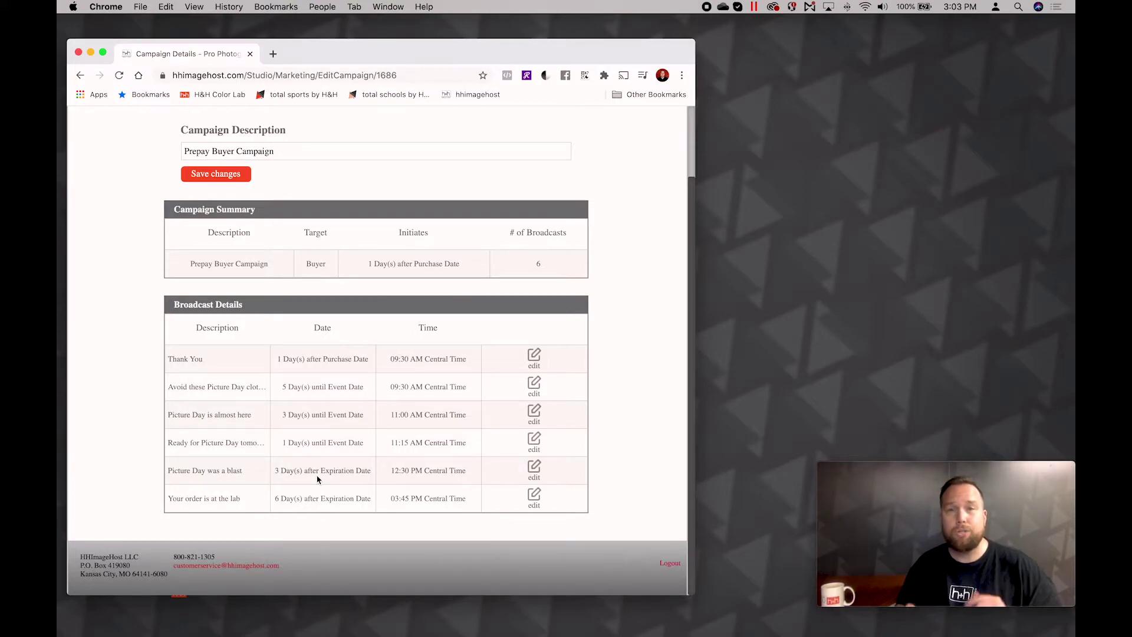
click(537, 474)
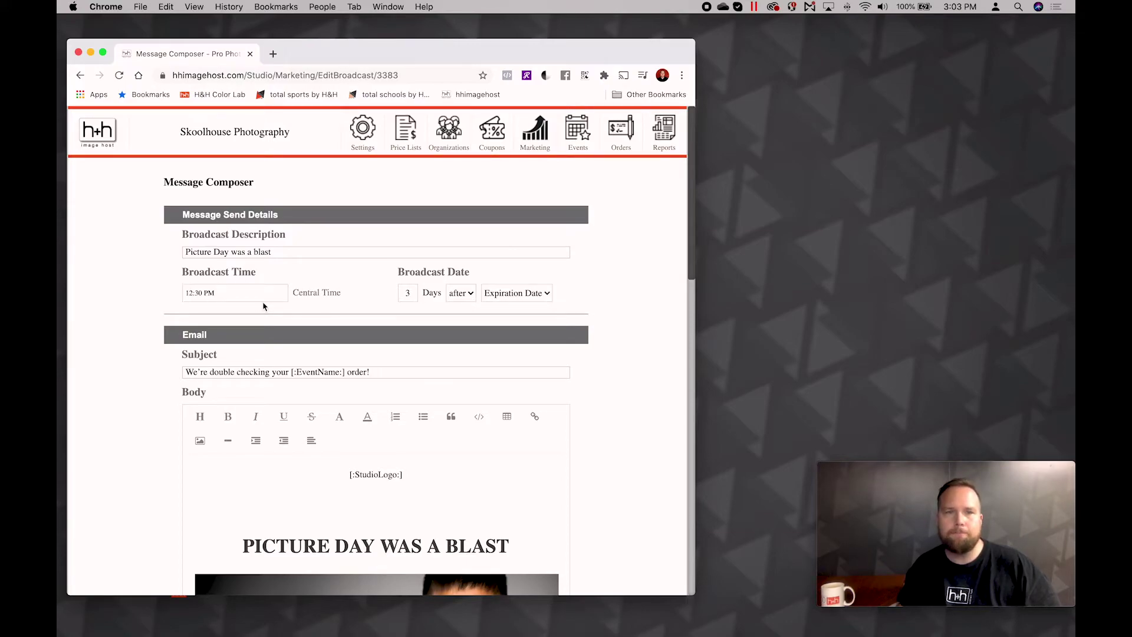
Step: Set the broadcast time to 03:15 PM
click(188, 294)
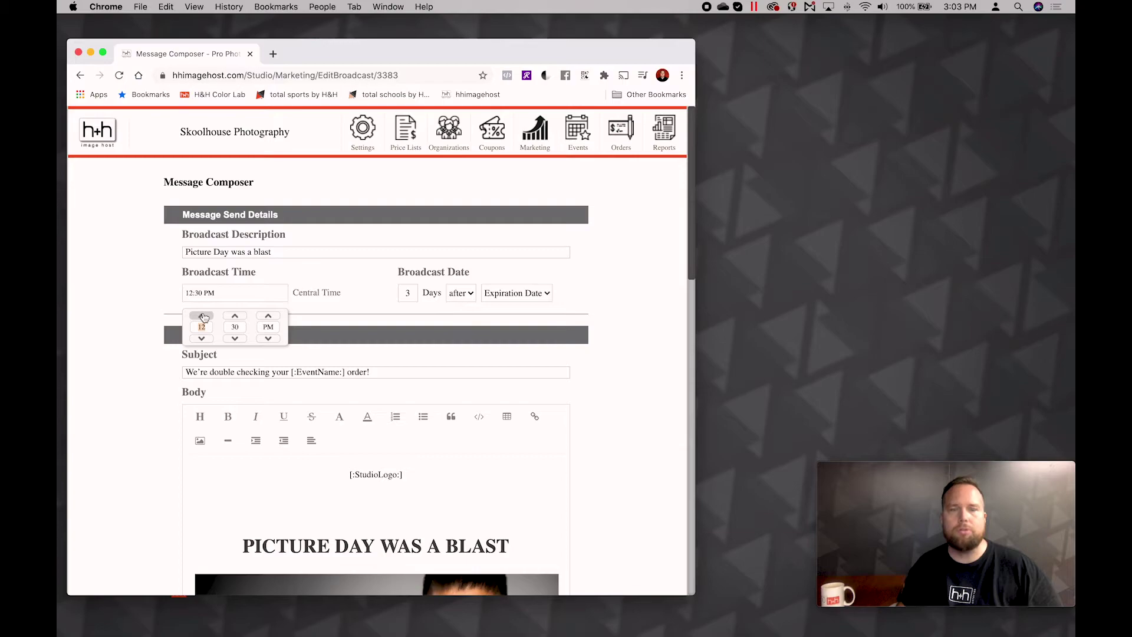
click(201, 316)
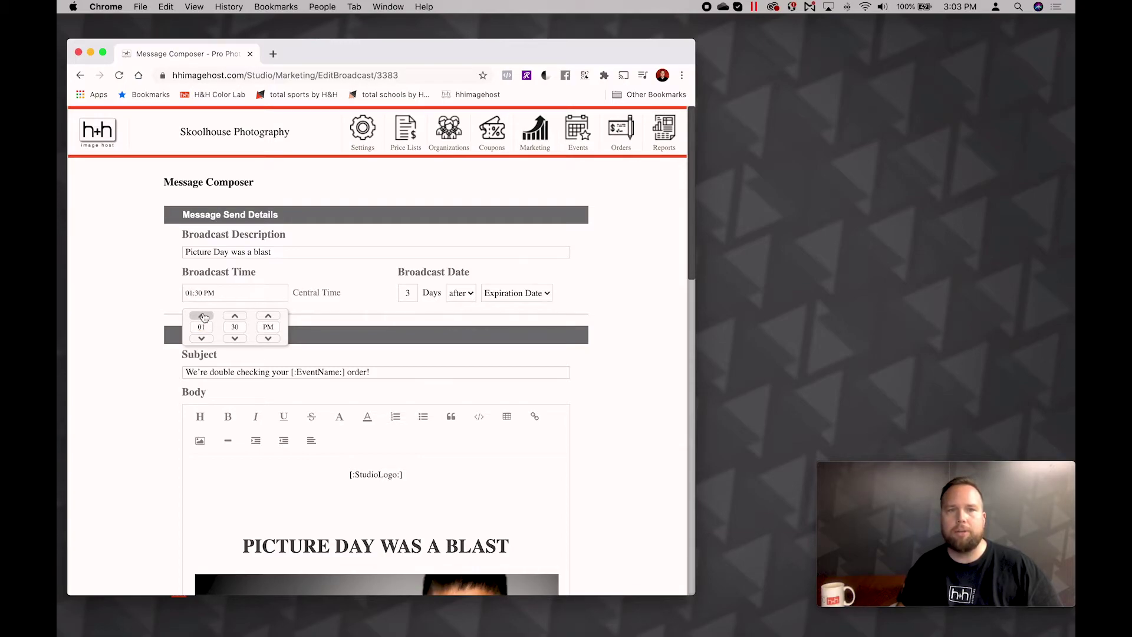
click(235, 339)
click(235, 339)
click(235, 338)
click(235, 339)
click(236, 339)
click(235, 339)
click(235, 339)
click(236, 339)
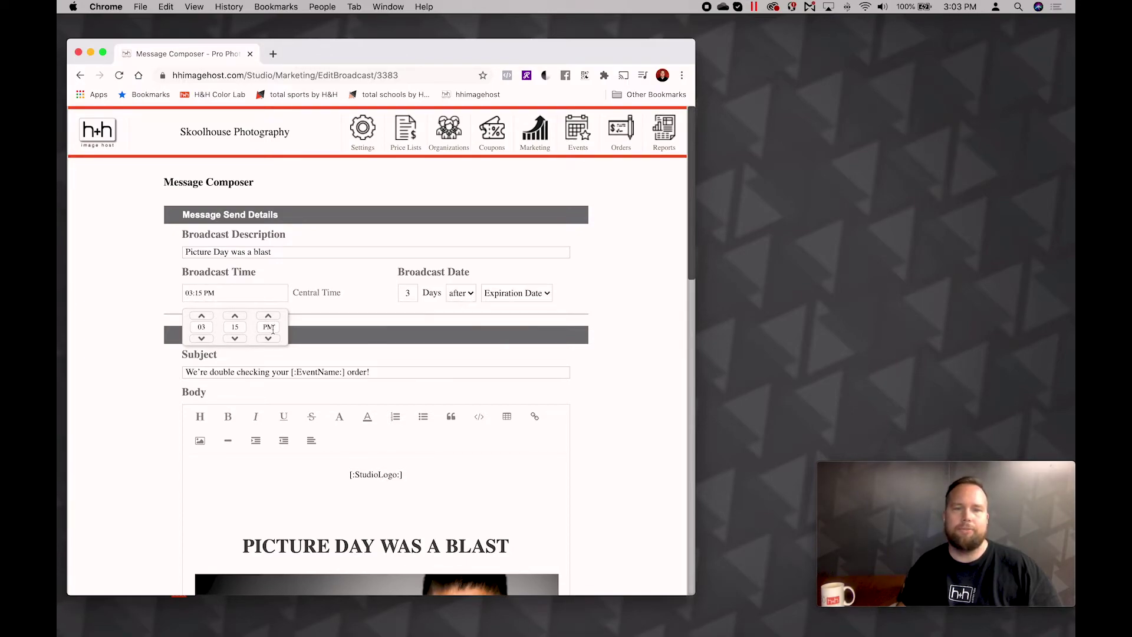
click(323, 309)
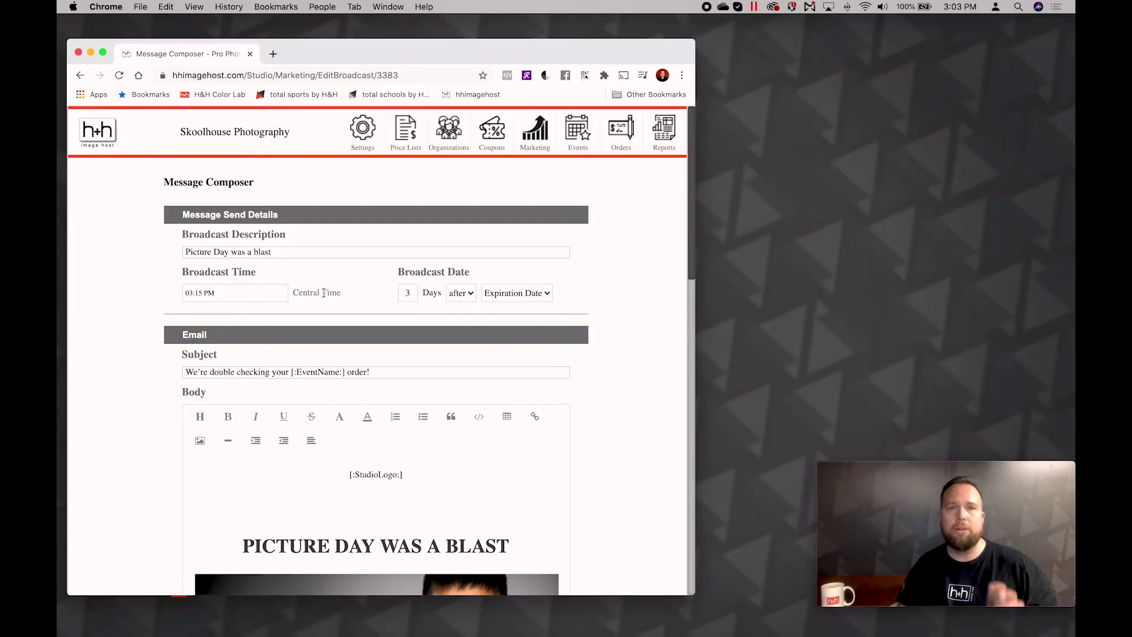
Step: Set the broadcast date to 0 days after Event Date and look through the available timing options
click(414, 293)
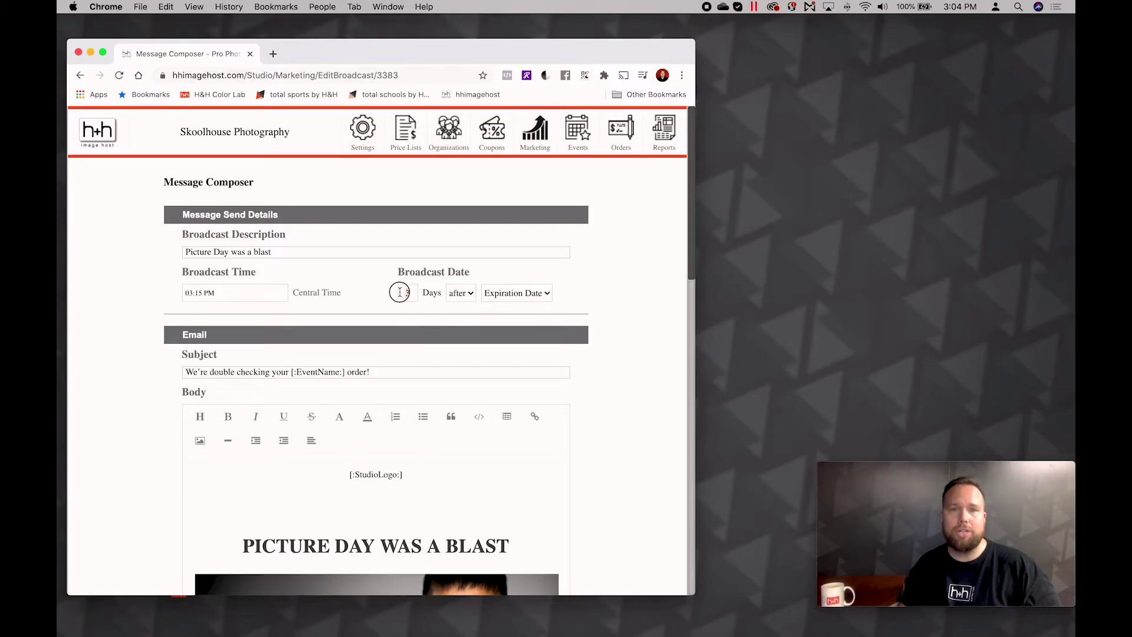
text(0)
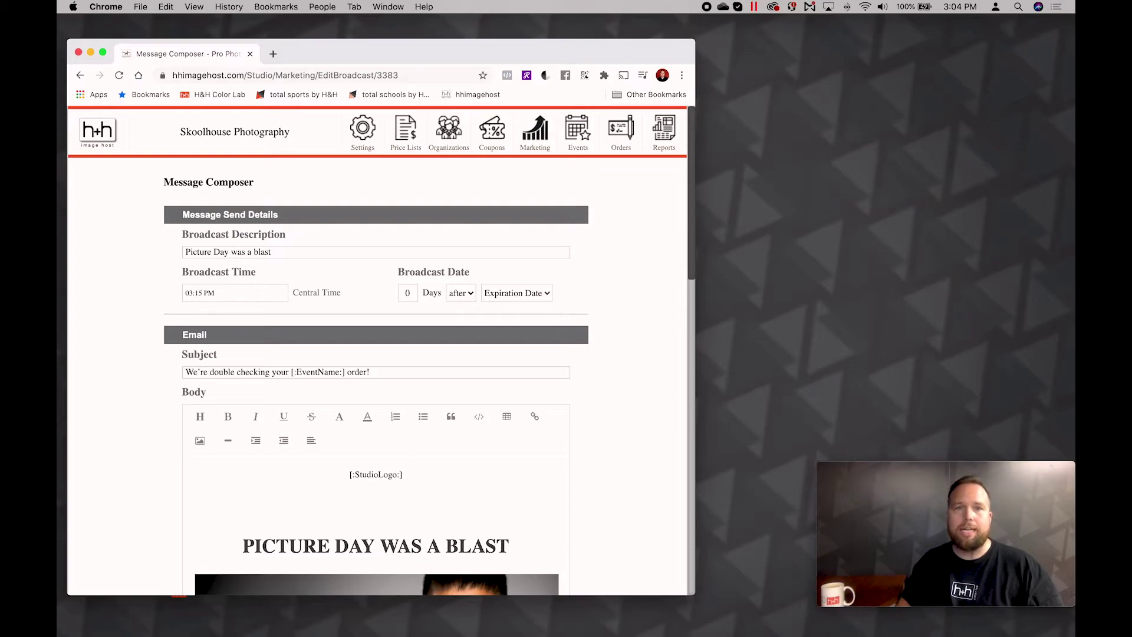
click(513, 269)
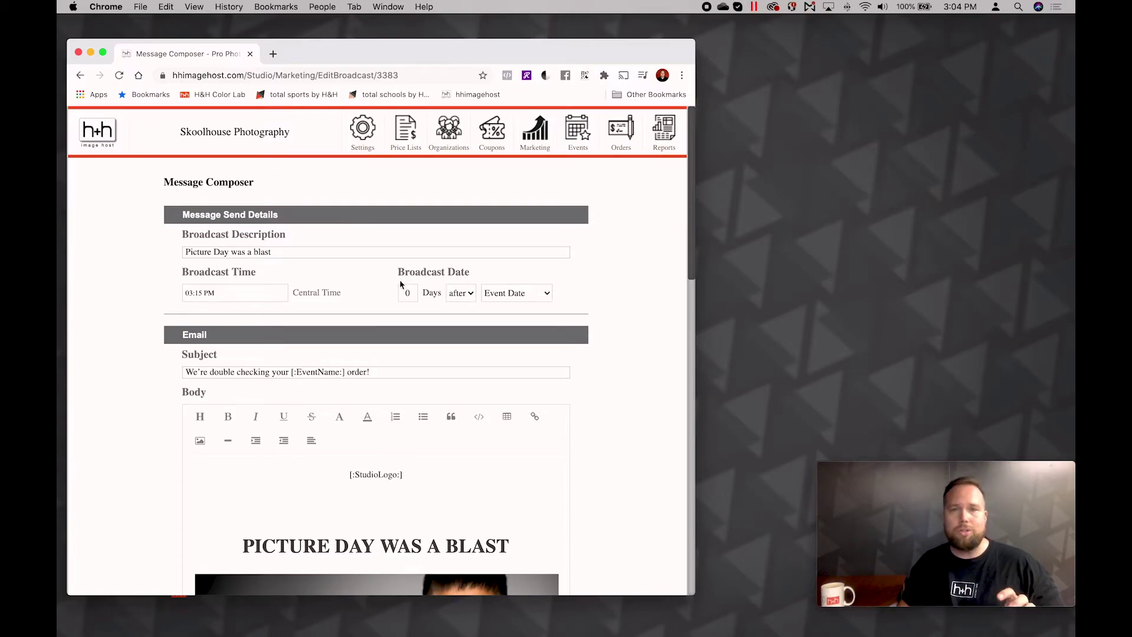
drag(399, 288, 417, 290)
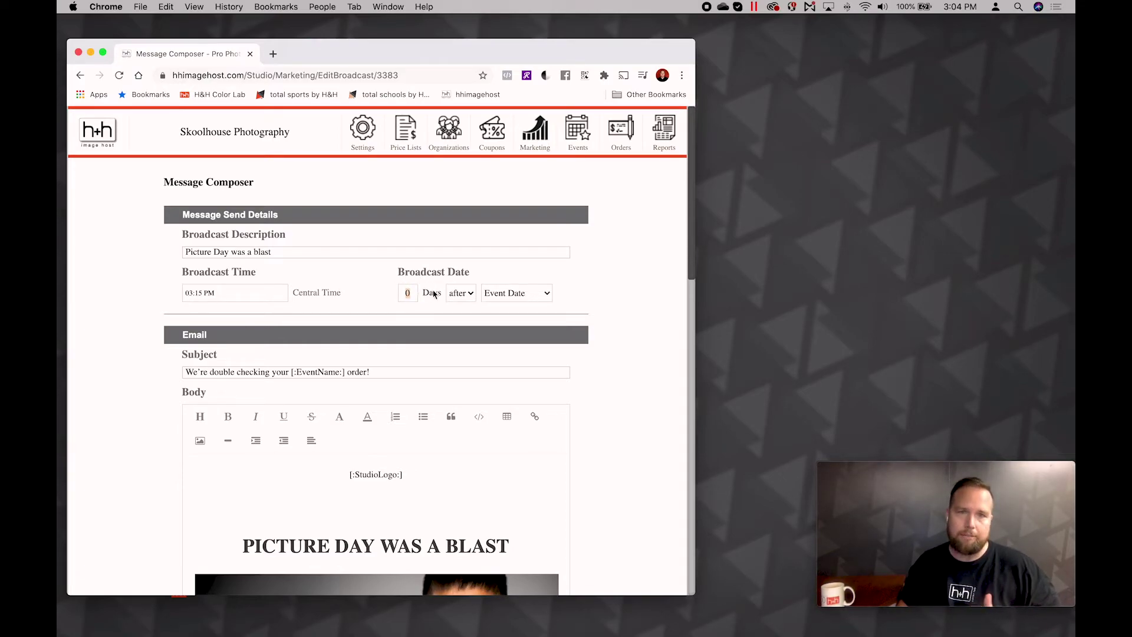
click(458, 294)
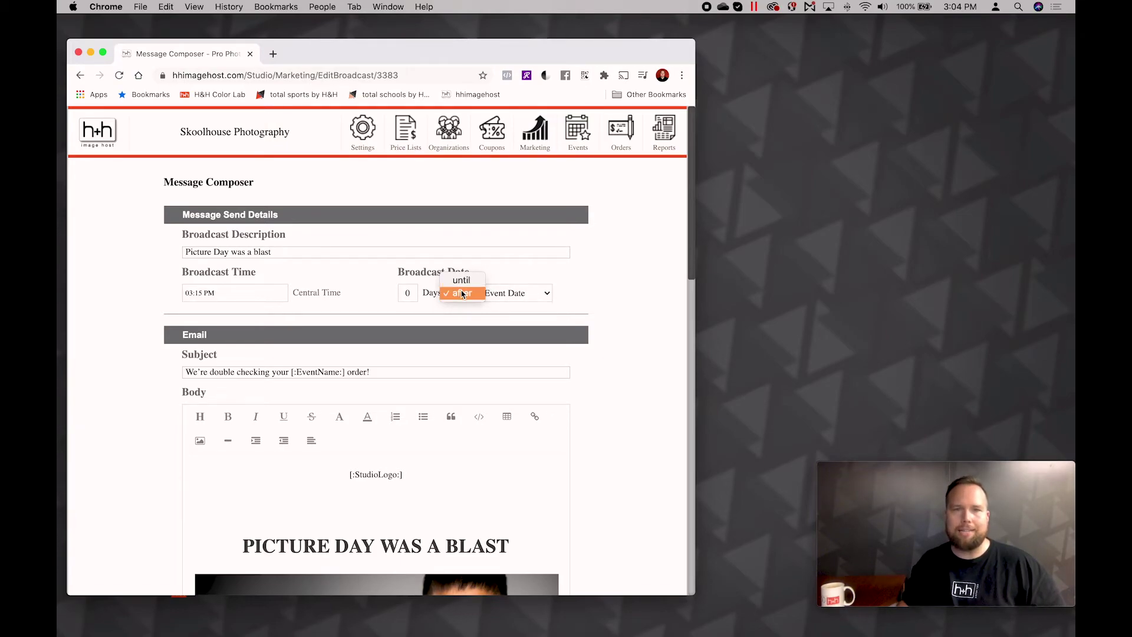
click(462, 293)
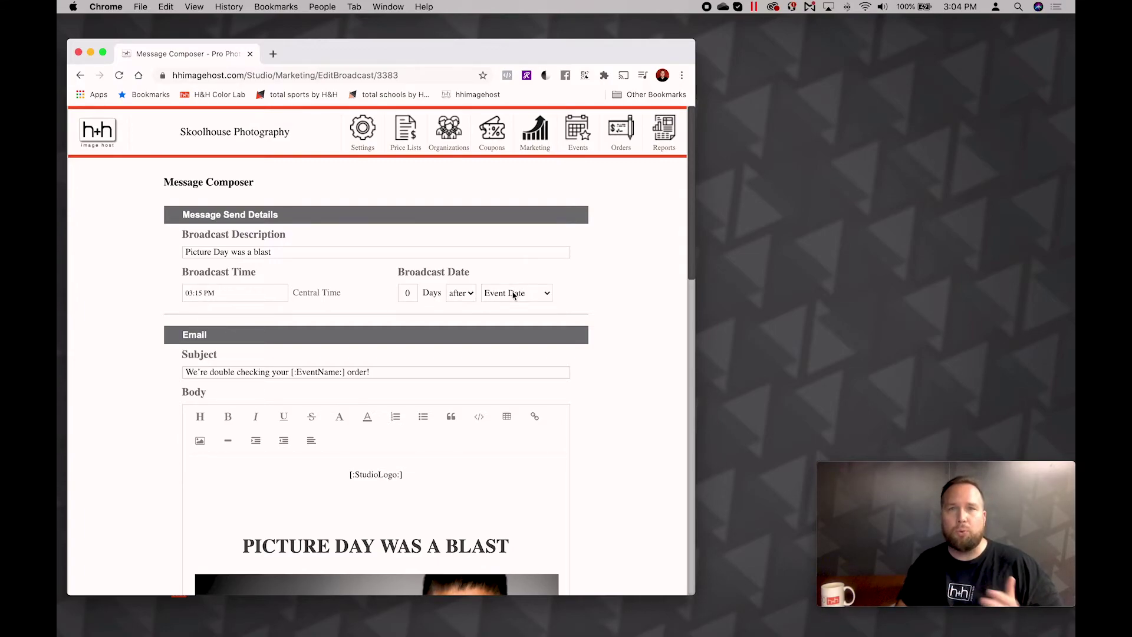
click(513, 294)
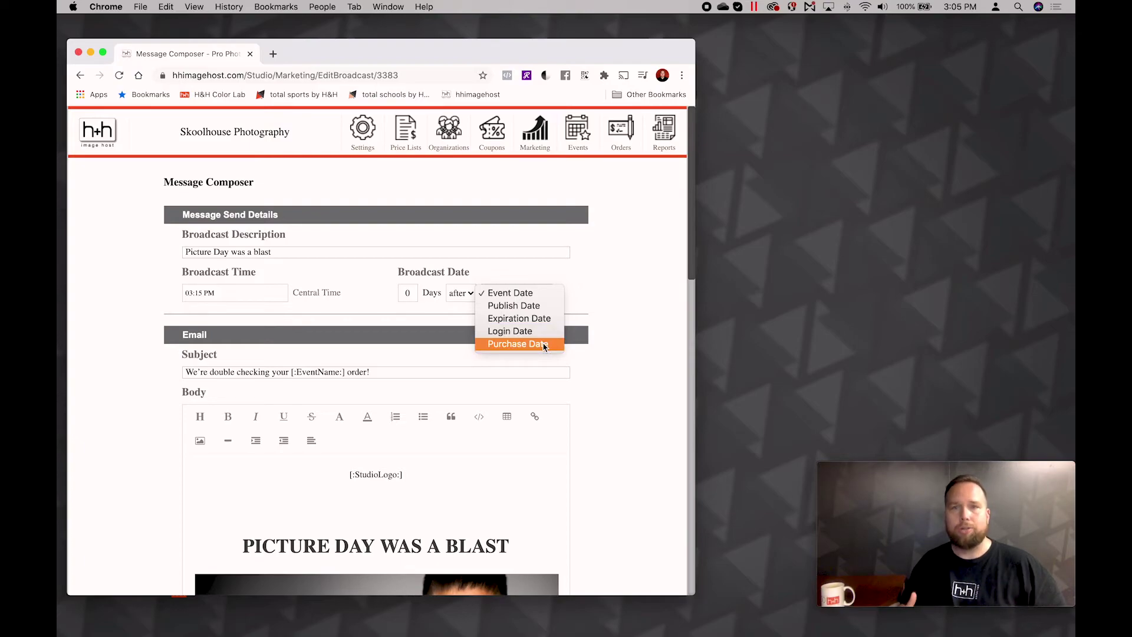
click(602, 304)
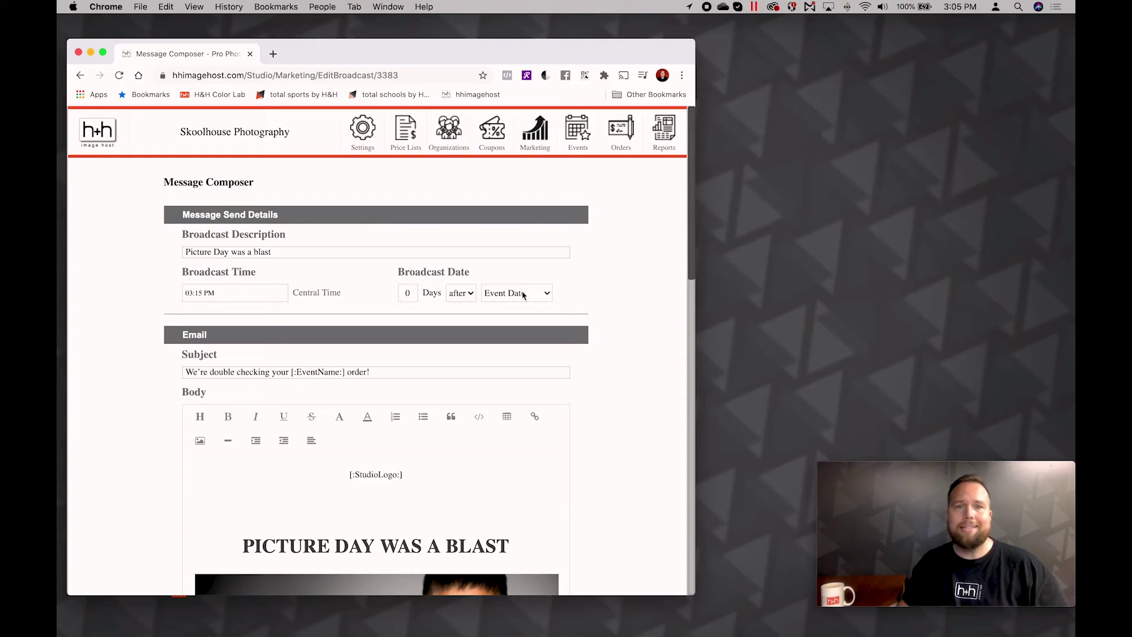
Step: Set the broadcast date to 1 day until Expiration Date
drag(413, 293, 393, 293)
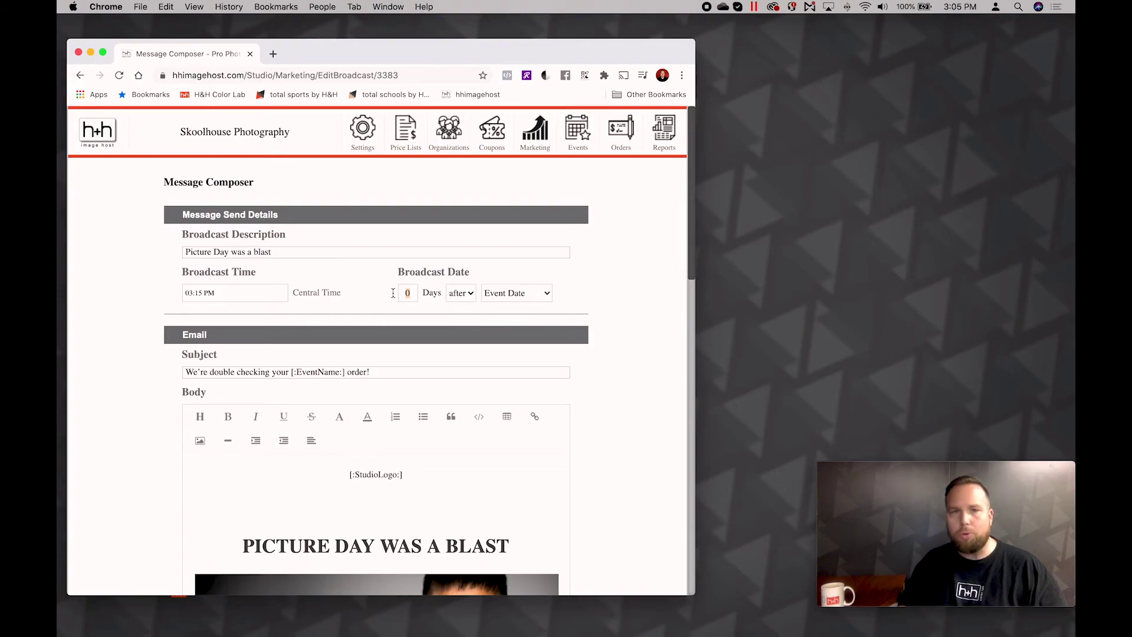
text(1)
click(468, 292)
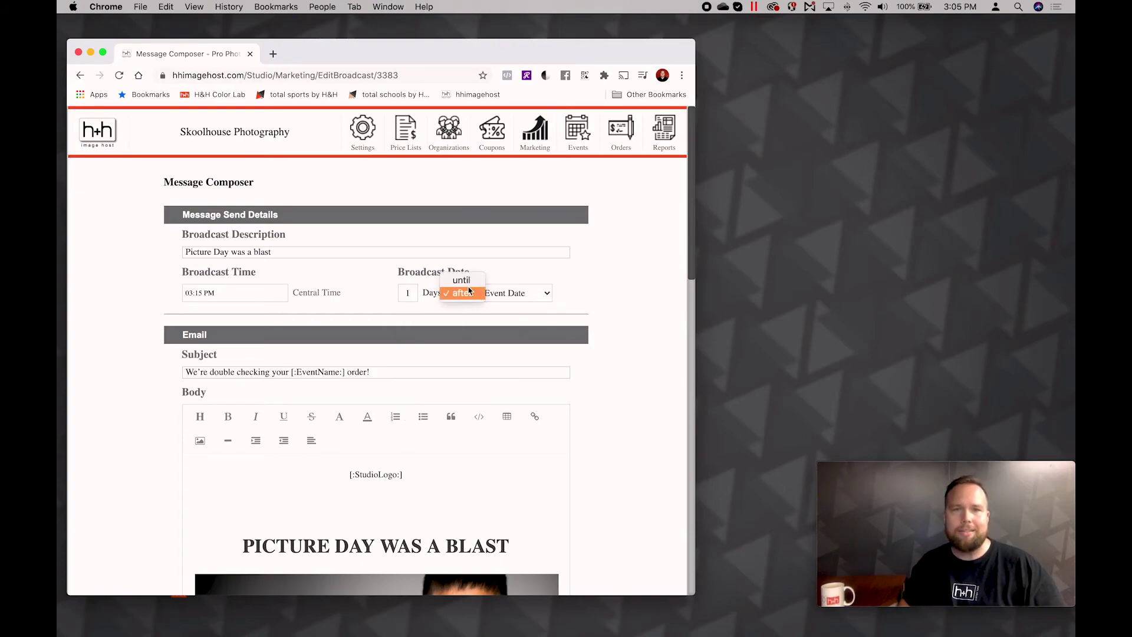
click(466, 281)
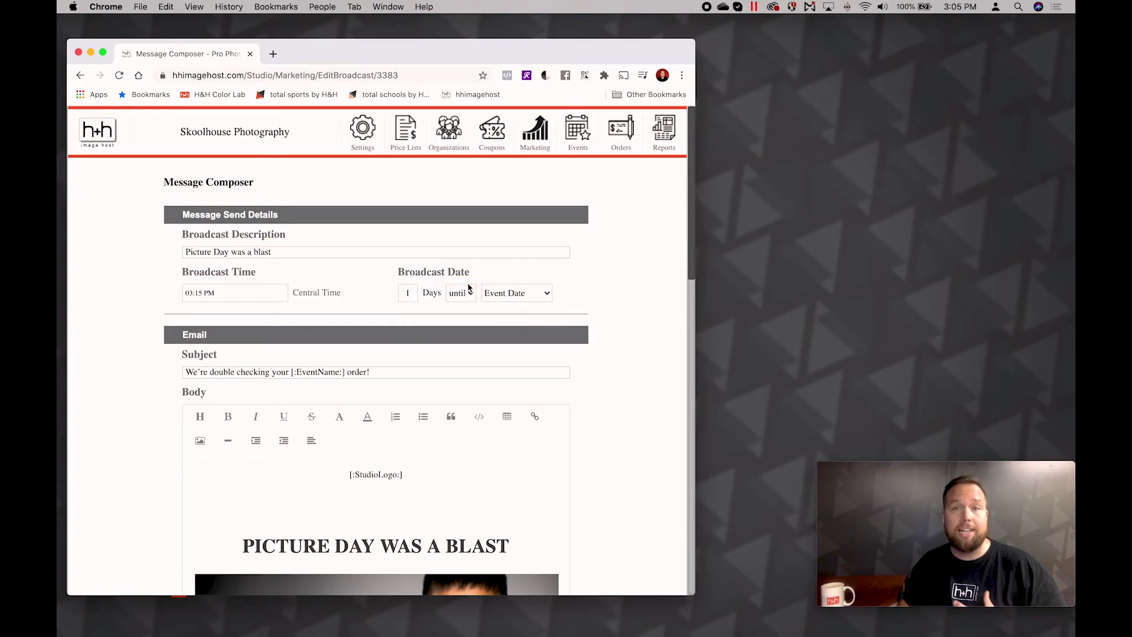
click(507, 300)
click(518, 318)
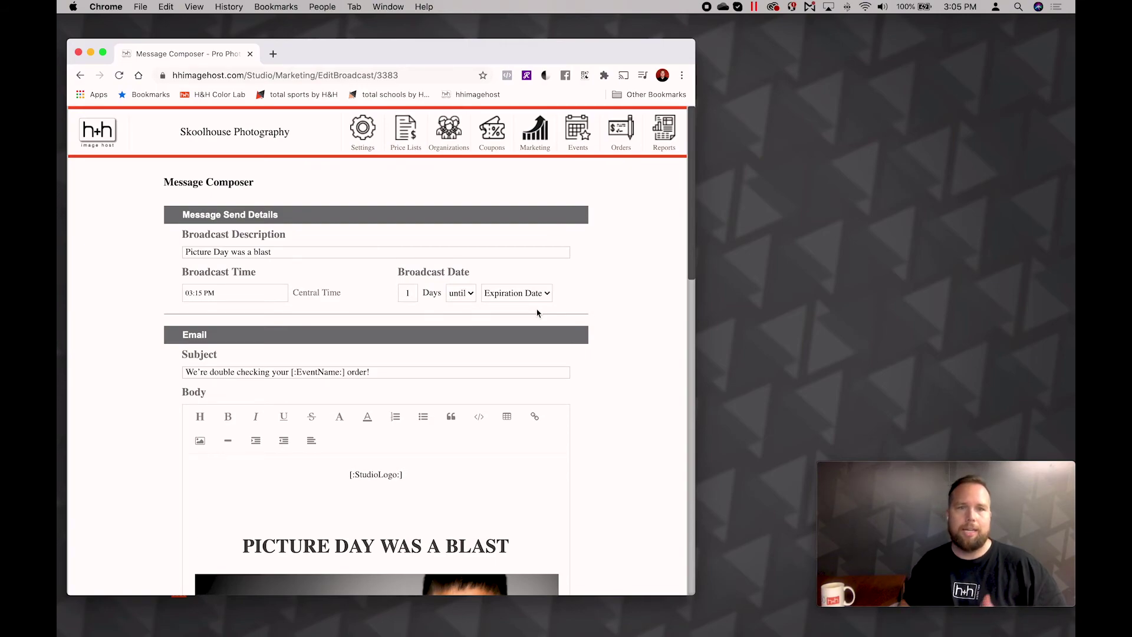
Step: Save the "Picture Day was a blast" broadcast and check its schedule in the campaign's broadcast details
scroll(537, 313, down, 15)
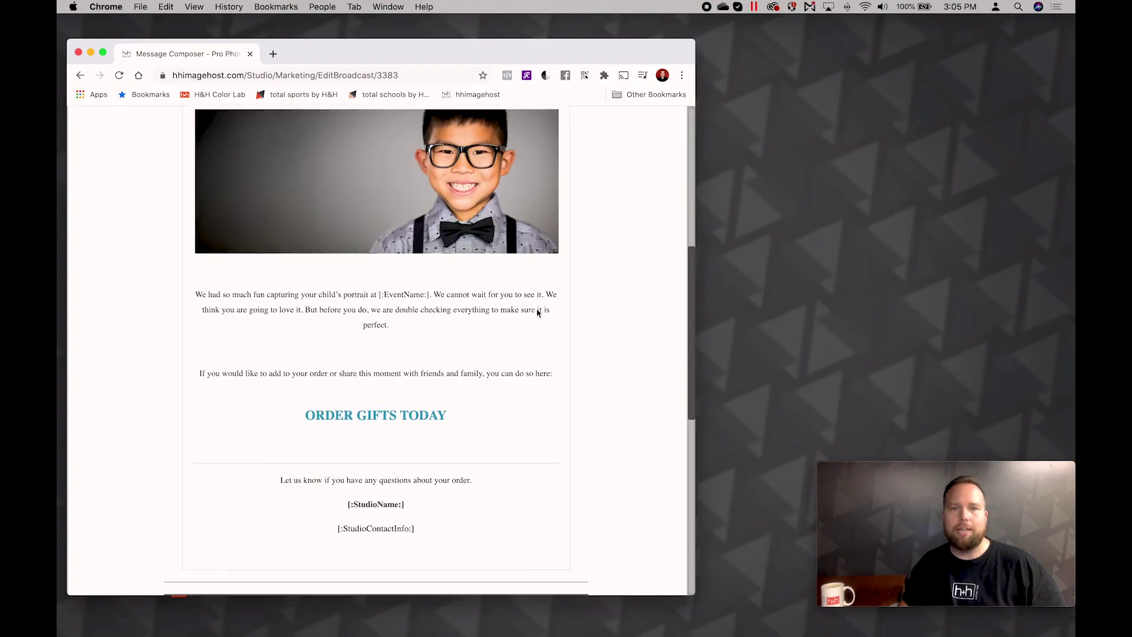
click(380, 392)
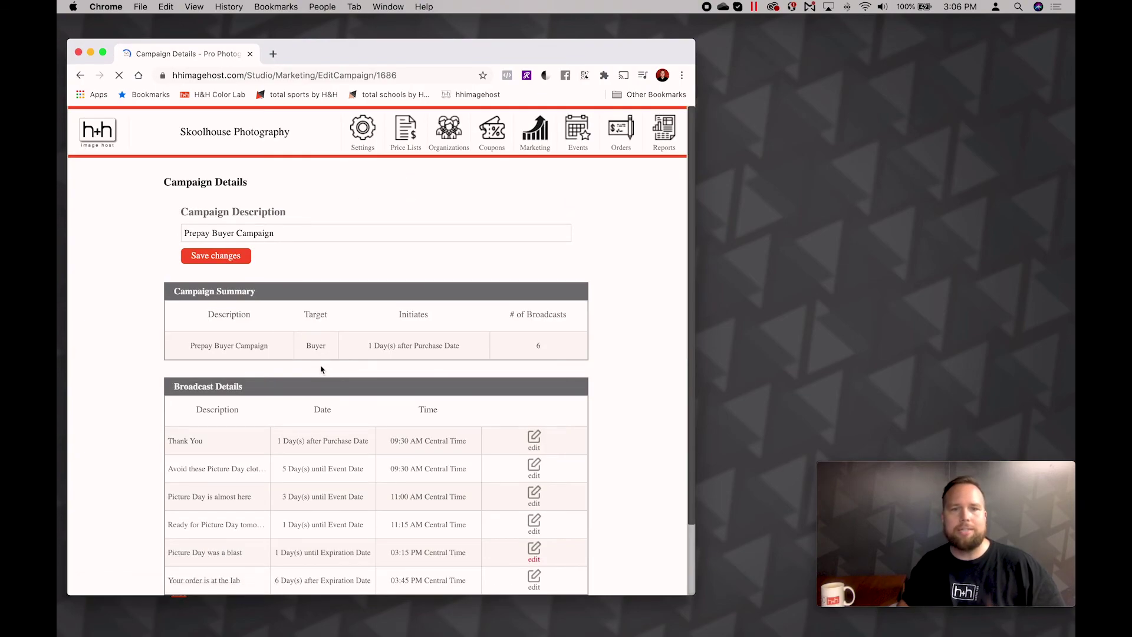
scroll(312, 383, down, 2)
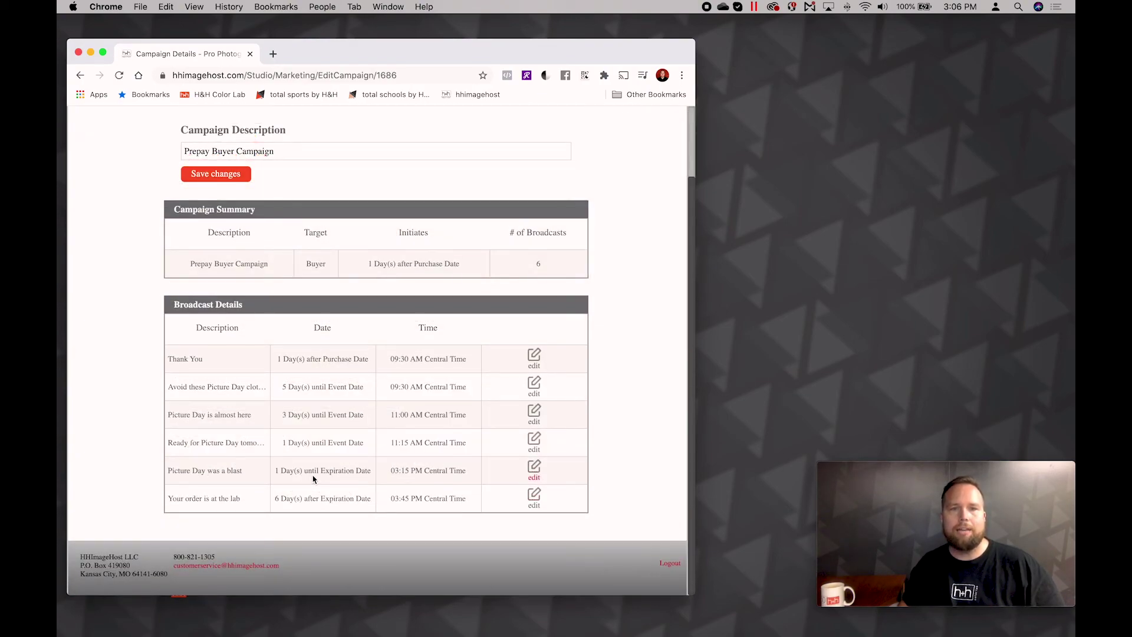